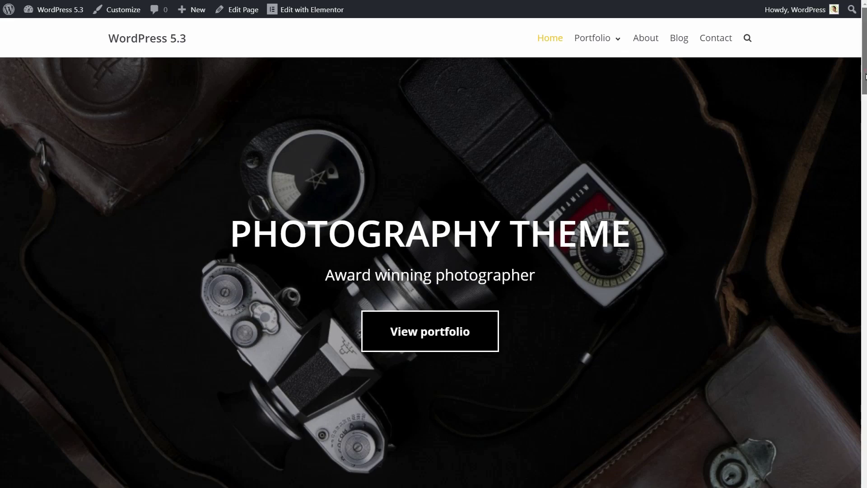
Go from the photography front page to the Dashboard and open Neve's Starter Sites library.
{"action": "mouse_move", "coordinate": [863, 84]}
{"action": "left_mouse_down"}
{"action": "mouse_move", "coordinate": [865, 237]}
{"action": "mouse_move", "coordinate": [865, 84]}
{"action": "left_mouse_up"}
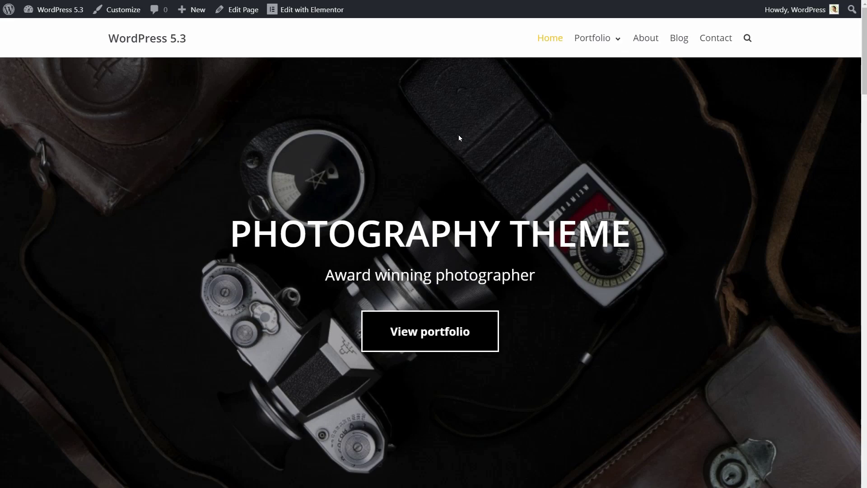
{"action": "mouse_move", "coordinate": [77, 14]}
{"action": "left_click", "coordinate": [47, 29]}
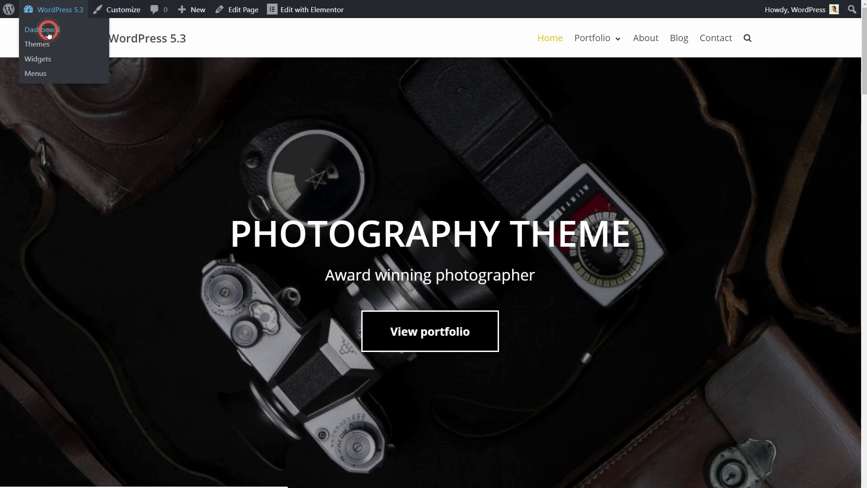
{"action": "left_click", "coordinate": [434, 204]}
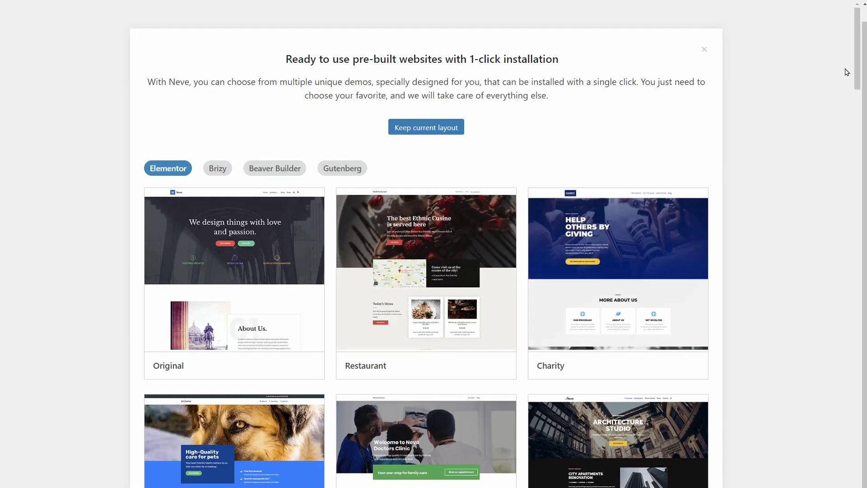
Close the starter-sites library, check Appearance > Themes, then go to Installed Plugins.
{"action": "left_click", "coordinate": [856, 61]}
{"action": "mouse_move", "coordinate": [857, 61]}
{"action": "left_mouse_down"}
{"action": "mouse_move", "coordinate": [860, 193]}
{"action": "mouse_move", "coordinate": [861, 62]}
{"action": "left_mouse_up"}
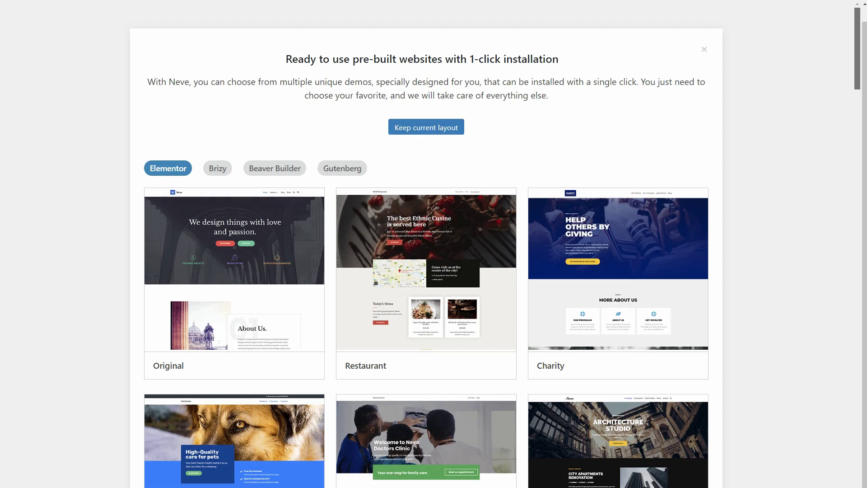
{"action": "left_click", "coordinate": [704, 49]}
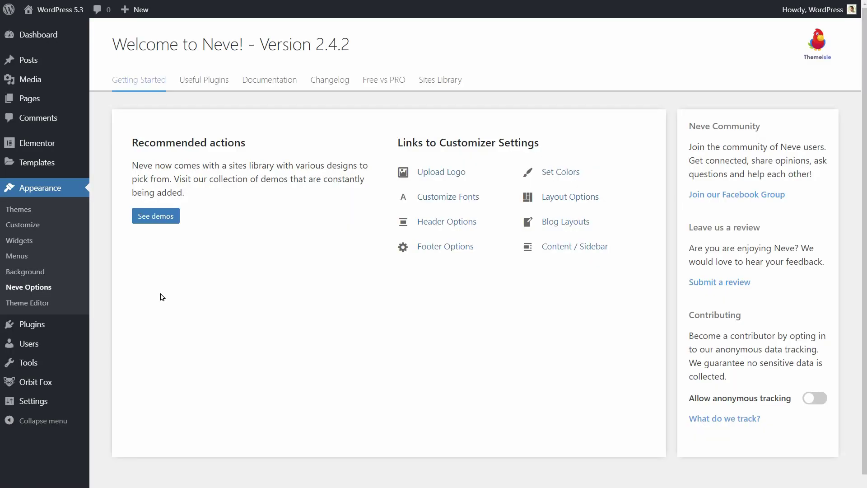
{"action": "left_click", "coordinate": [20, 210]}
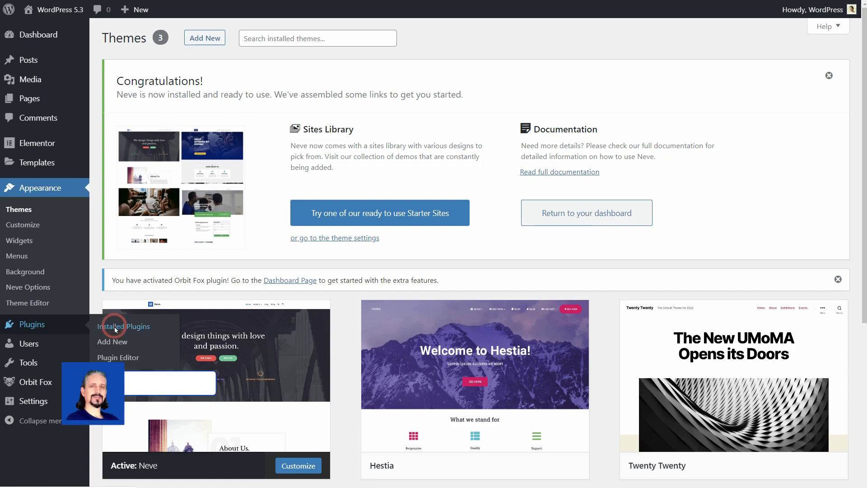
{"action": "left_click", "coordinate": [114, 327]}
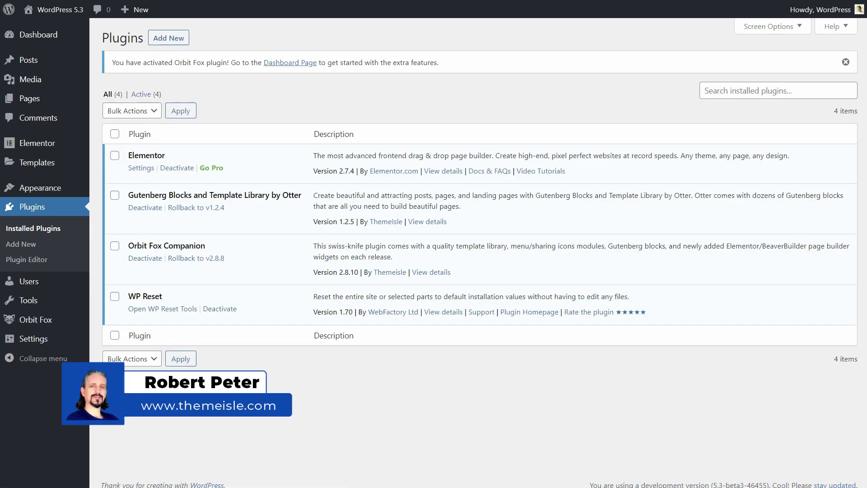
Look through All Posts, the Media Library and All Pages, then return to Installed Plugins.
{"action": "mouse_move", "coordinate": [64, 71]}
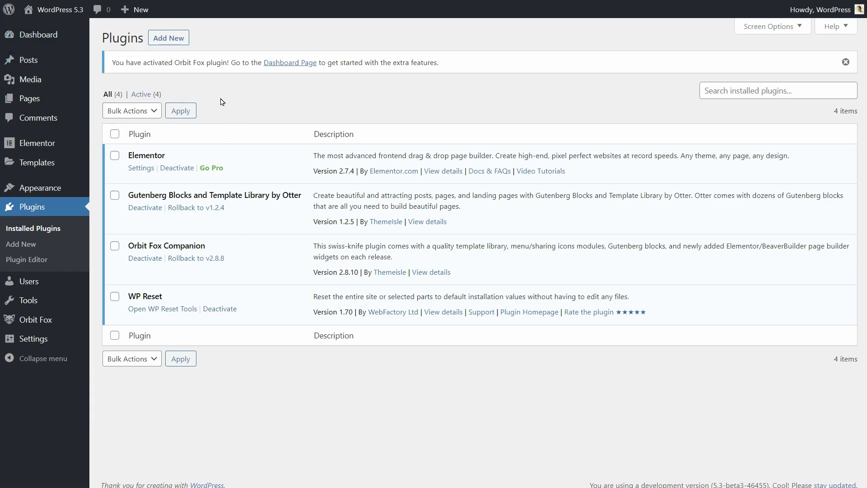
{"action": "mouse_move", "coordinate": [29, 59]}
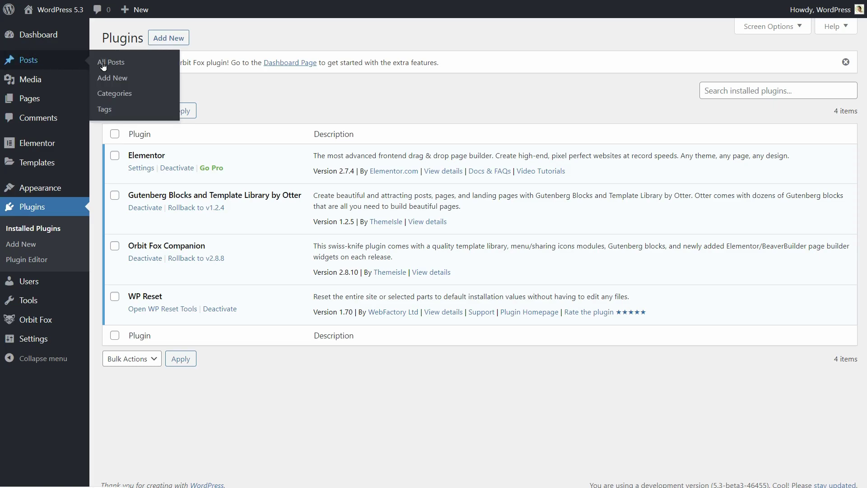
{"action": "left_click", "coordinate": [104, 63]}
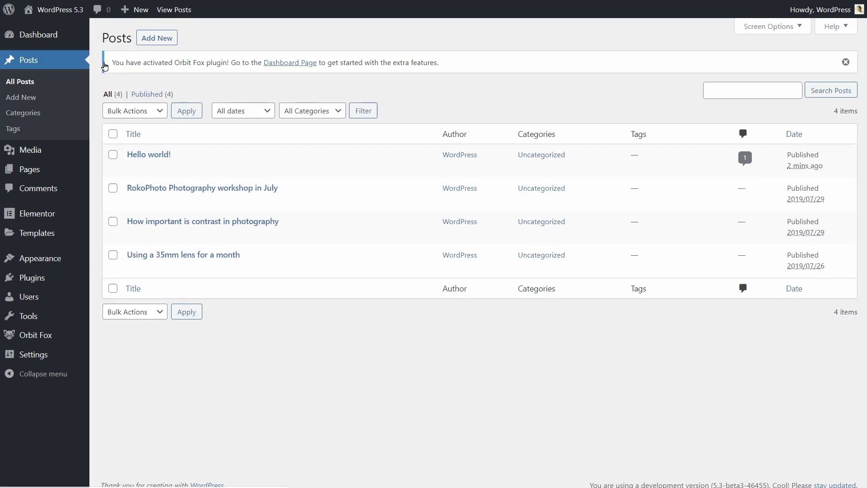
{"action": "mouse_move", "coordinate": [63, 153]}
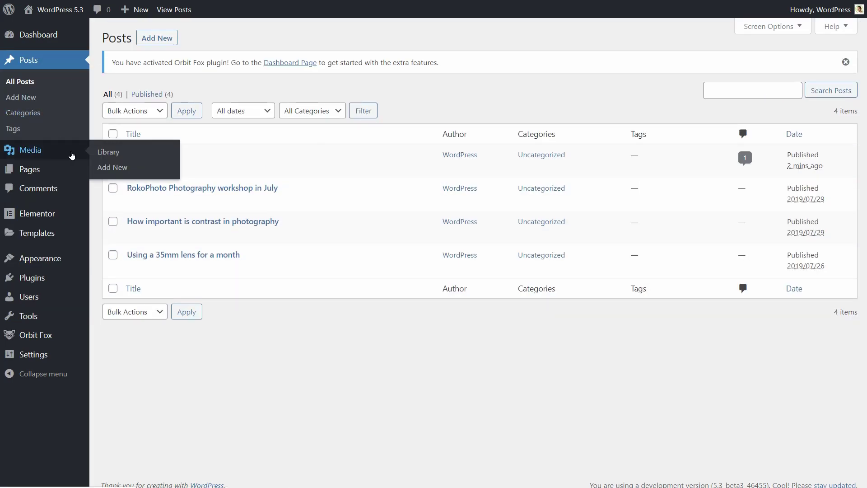
{"action": "left_click", "coordinate": [115, 153]}
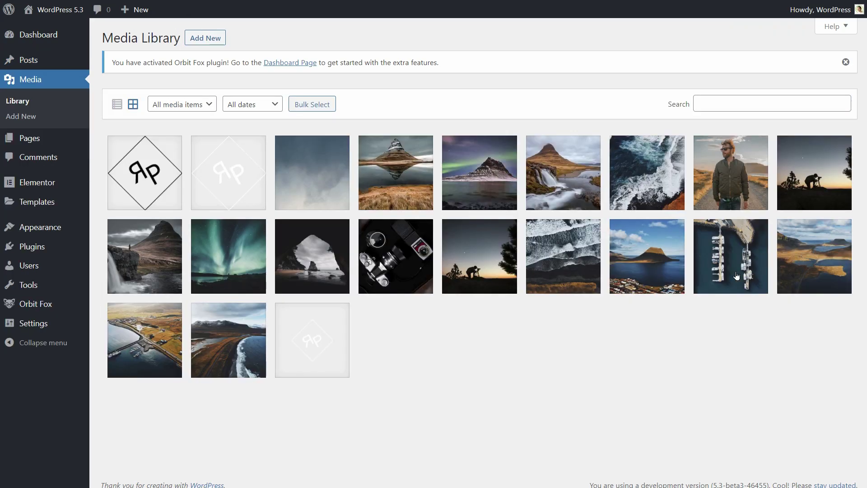
{"action": "mouse_move", "coordinate": [75, 199]}
{"action": "mouse_move", "coordinate": [28, 137]}
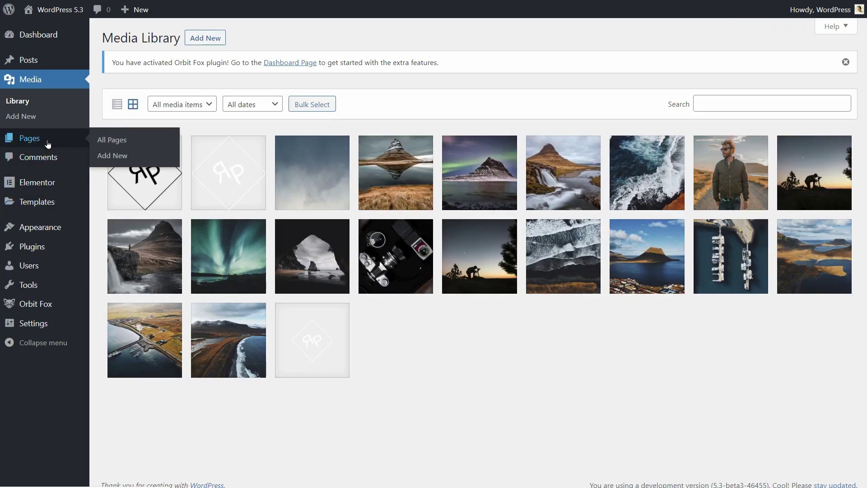
{"action": "left_click", "coordinate": [108, 137]}
{"action": "mouse_move", "coordinate": [400, 234]}
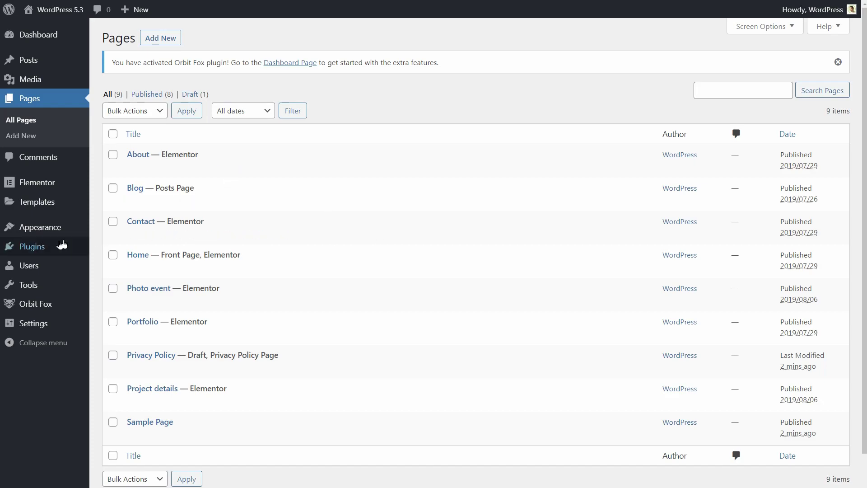
{"action": "mouse_move", "coordinate": [58, 246]}
{"action": "left_click", "coordinate": [126, 250]}
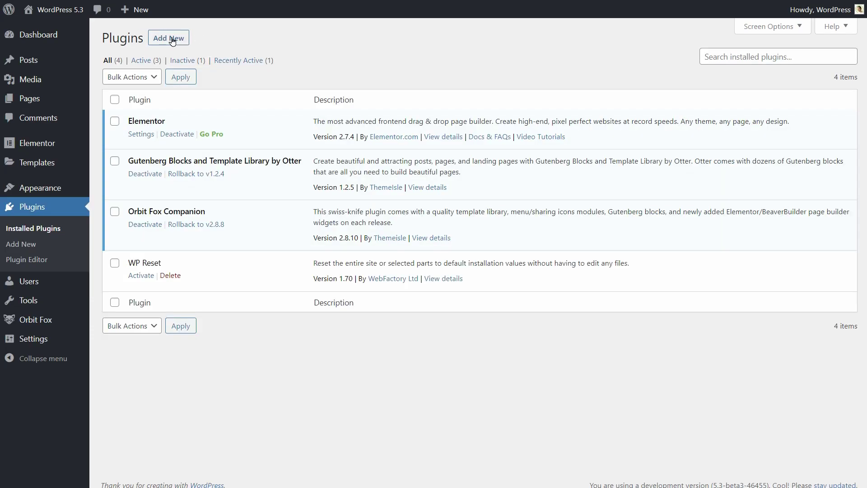
Activate WP Reset from Plugins > Add New and go to Tools > WP Reset.
{"action": "left_click", "coordinate": [174, 39]}
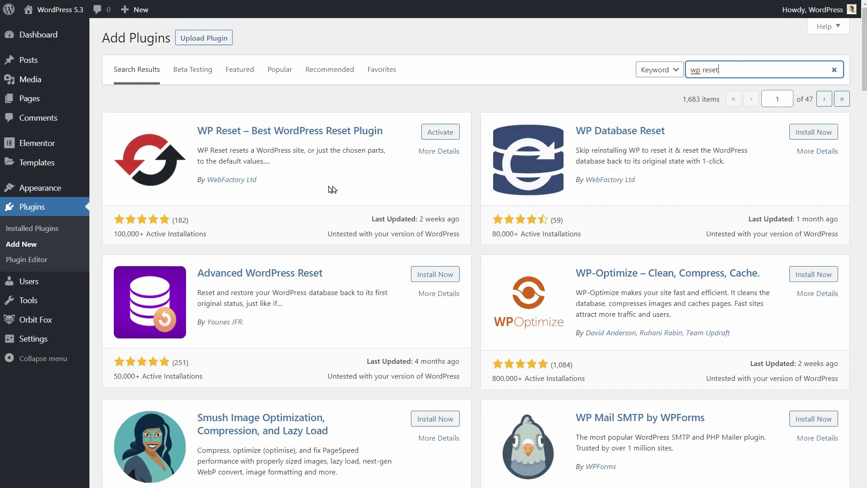
{"action": "left_click", "coordinate": [435, 132]}
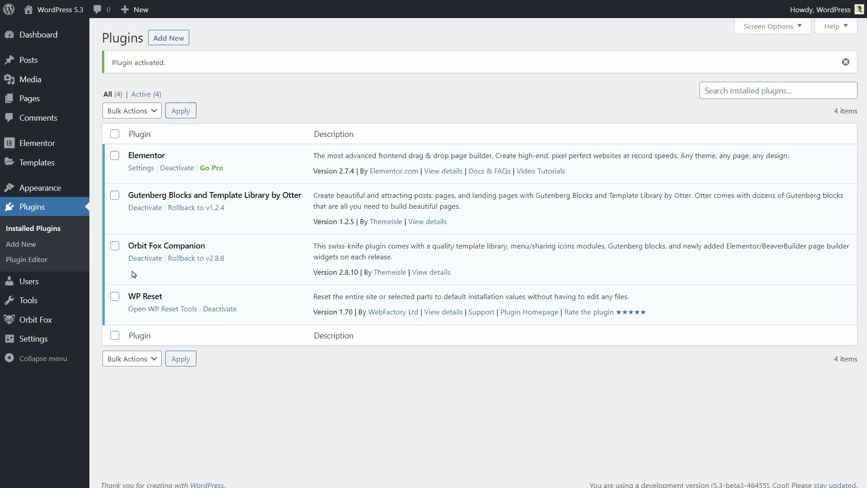
{"action": "mouse_move", "coordinate": [66, 299]}
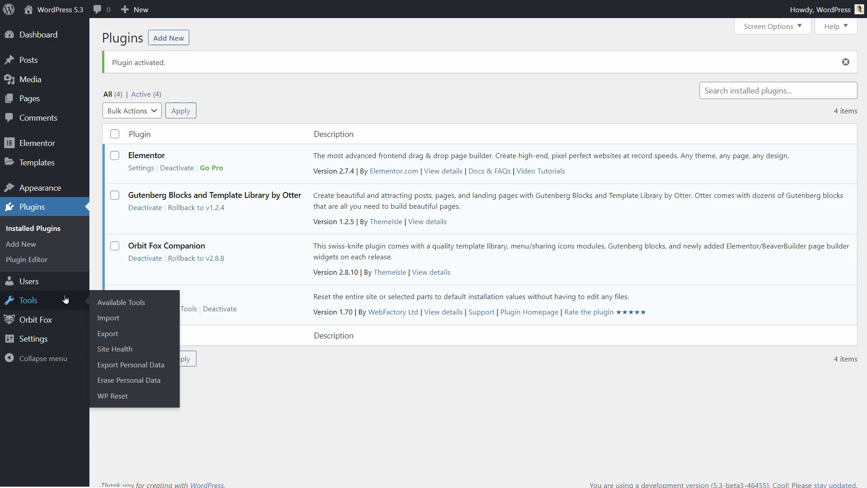
{"action": "left_click", "coordinate": [112, 396]}
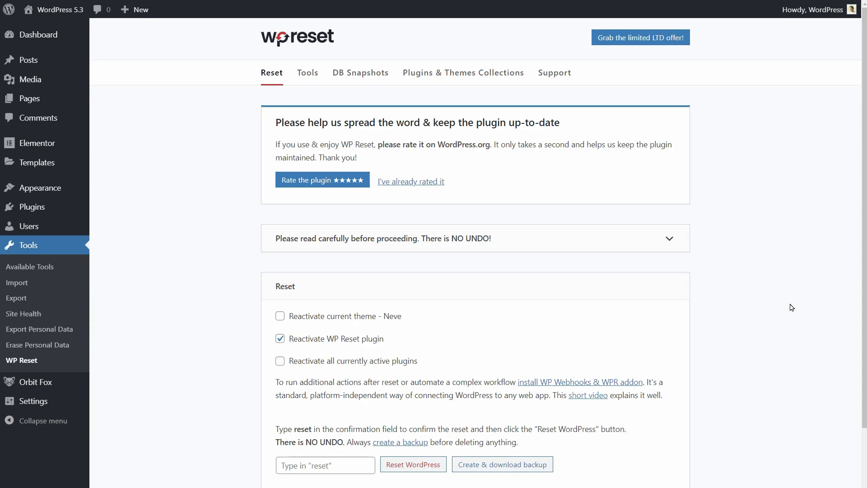
Enter 'reset' in the confirmation field and tick reactivating Neve and all active plugins.
{"action": "scroll", "coordinate": [791, 311], "scroll_direction": "down", "scroll_amount": 2}
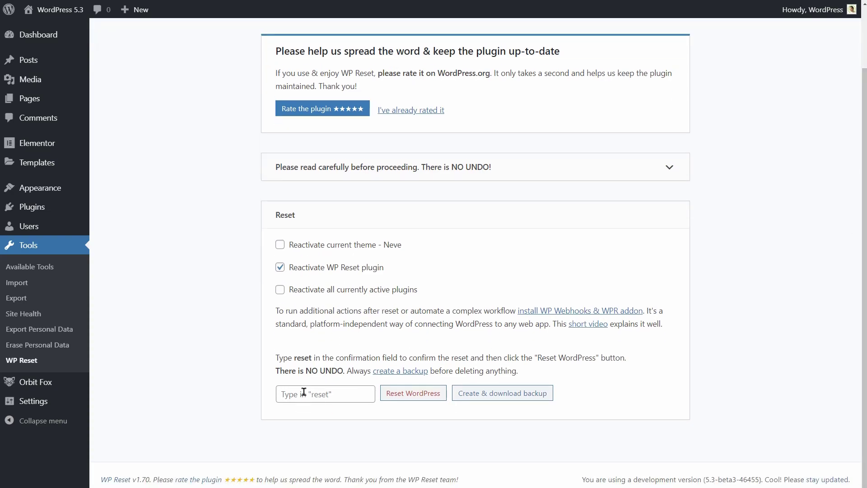
{"action": "left_click", "coordinate": [304, 391]}
{"action": "type", "text": "reset"}
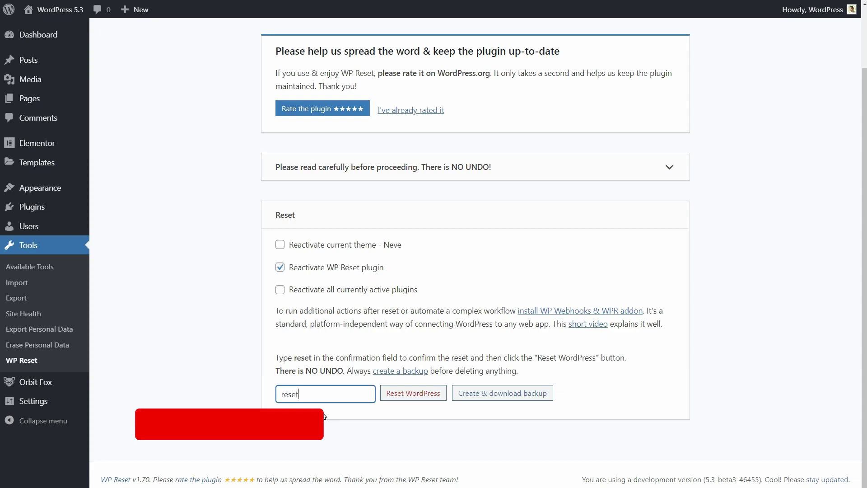
{"action": "left_click", "coordinate": [280, 246]}
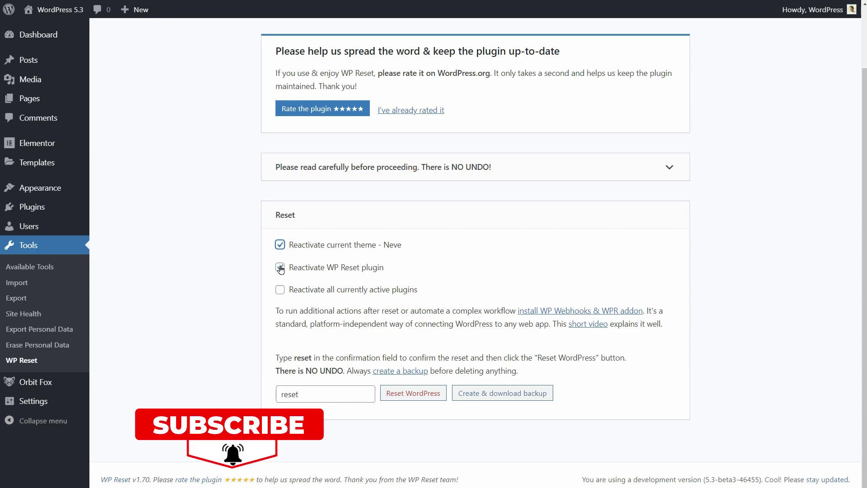
{"action": "left_click", "coordinate": [280, 290]}
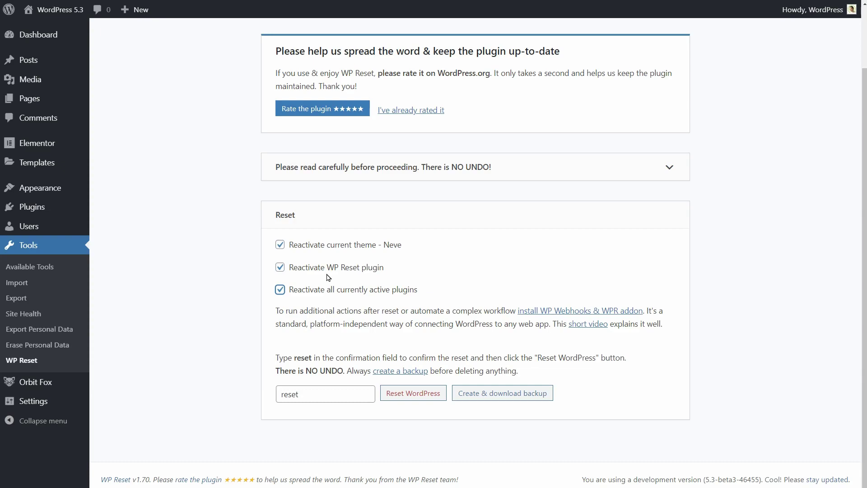
Leave all post-reset reactivation options unticked and request the WordPress reset.
{"action": "left_click", "coordinate": [280, 289]}
{"action": "left_click", "coordinate": [280, 267]}
{"action": "left_click", "coordinate": [280, 244]}
{"action": "left_click", "coordinate": [280, 244]}
{"action": "left_click", "coordinate": [280, 290]}
{"action": "left_click", "coordinate": [280, 290]}
{"action": "left_click", "coordinate": [280, 244]}
{"action": "double_click", "coordinate": [311, 395]}
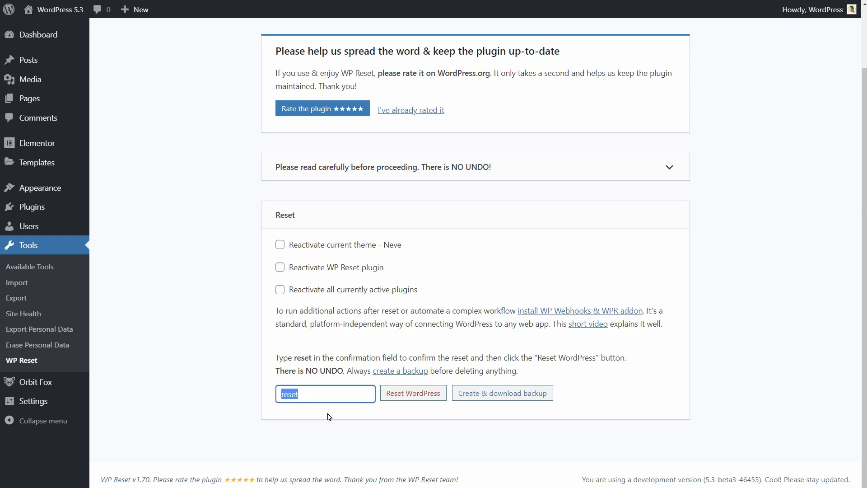
{"action": "left_click", "coordinate": [395, 396]}
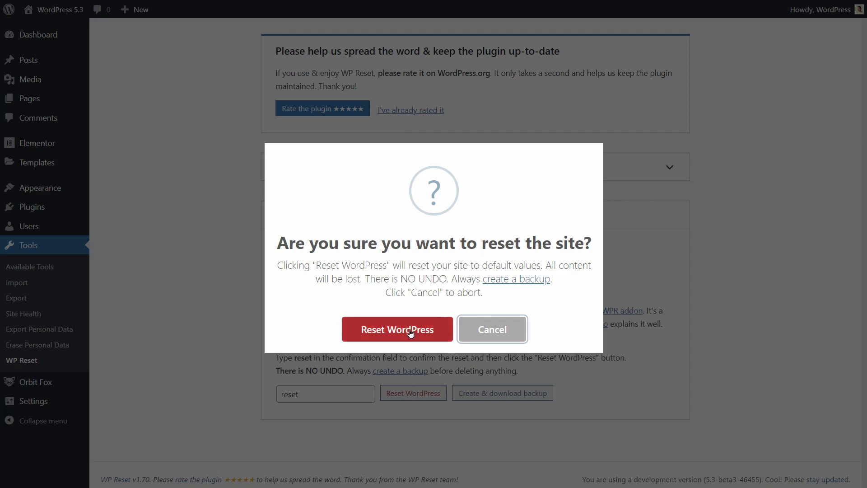
Cancel the prompt, request the reset again and confirm Reset WordPress.
{"action": "left_click", "coordinate": [469, 339]}
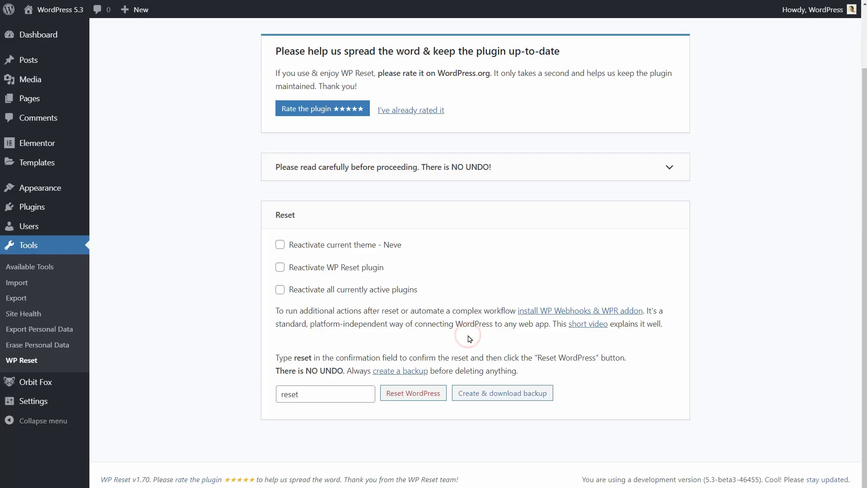
{"action": "left_click", "coordinate": [415, 394]}
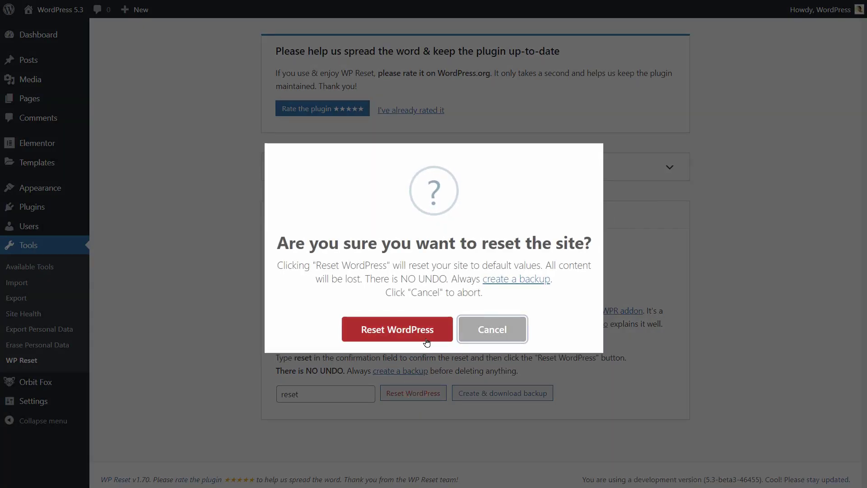
{"action": "left_click", "coordinate": [426, 342]}
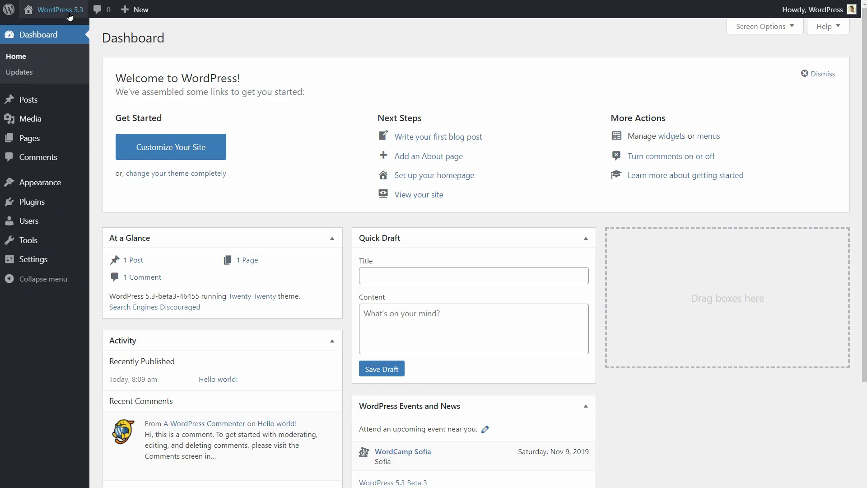
View the reset site's front end, then return to the Dashboard.
{"action": "mouse_move", "coordinate": [63, 18]}
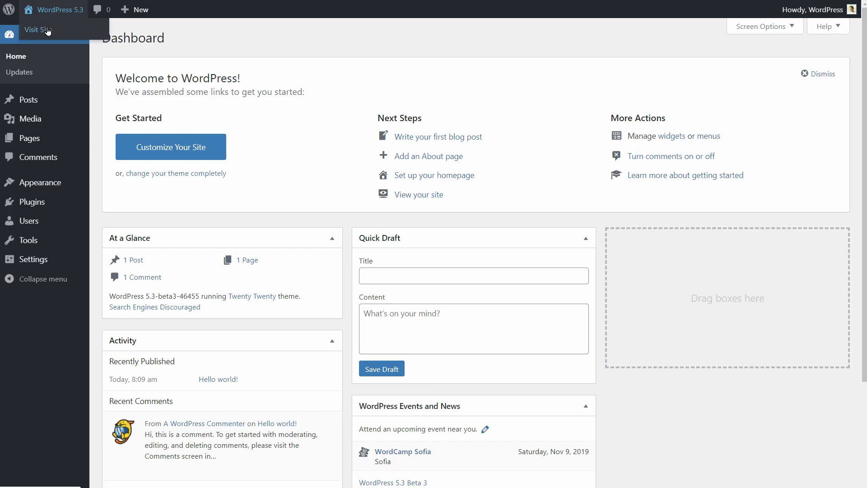
{"action": "left_click", "coordinate": [47, 30]}
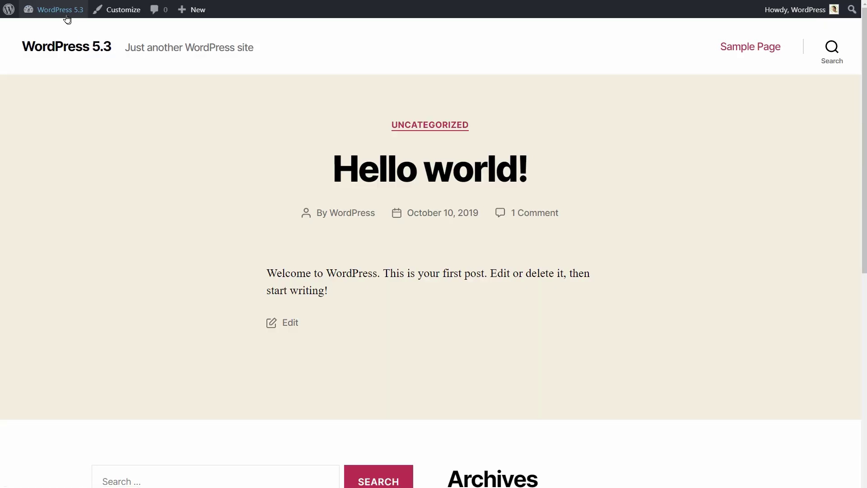
{"action": "mouse_move", "coordinate": [64, 20]}
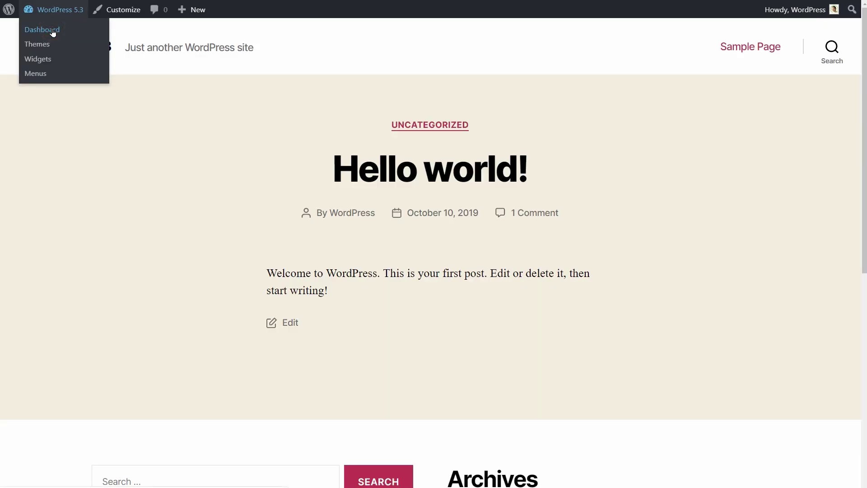
{"action": "left_click", "coordinate": [53, 31]}
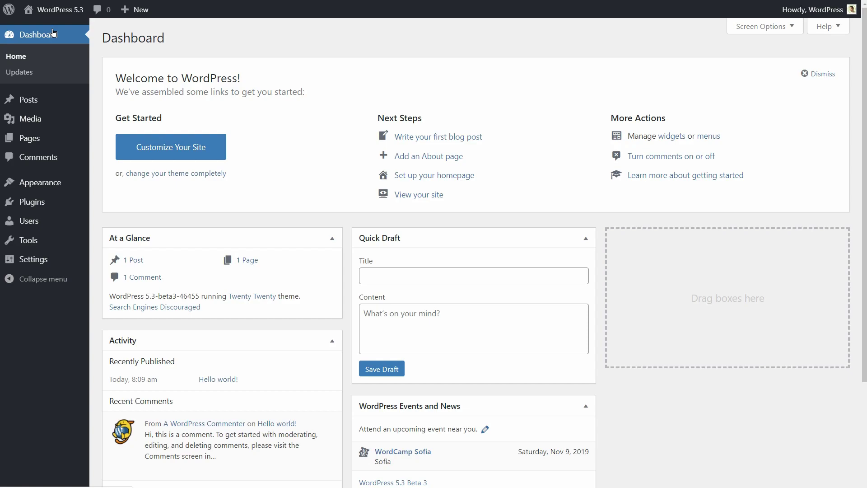
Check All Posts, the empty Media Library and the two default pages under All Pages.
{"action": "mouse_move", "coordinate": [43, 99]}
{"action": "left_click", "coordinate": [105, 101]}
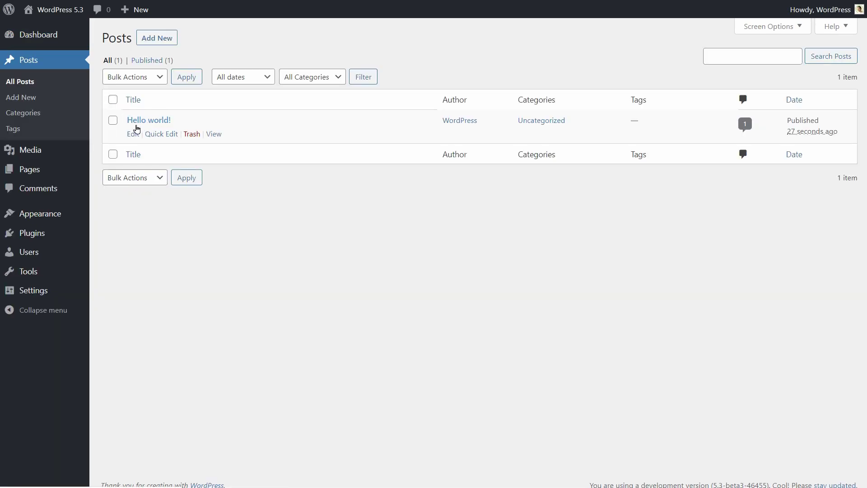
{"action": "mouse_move", "coordinate": [56, 155]}
{"action": "left_click", "coordinate": [113, 155]}
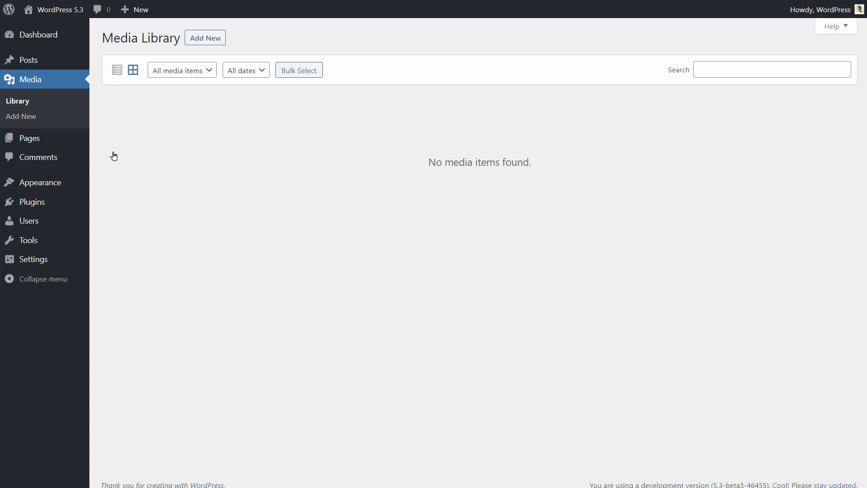
{"action": "mouse_move", "coordinate": [64, 141]}
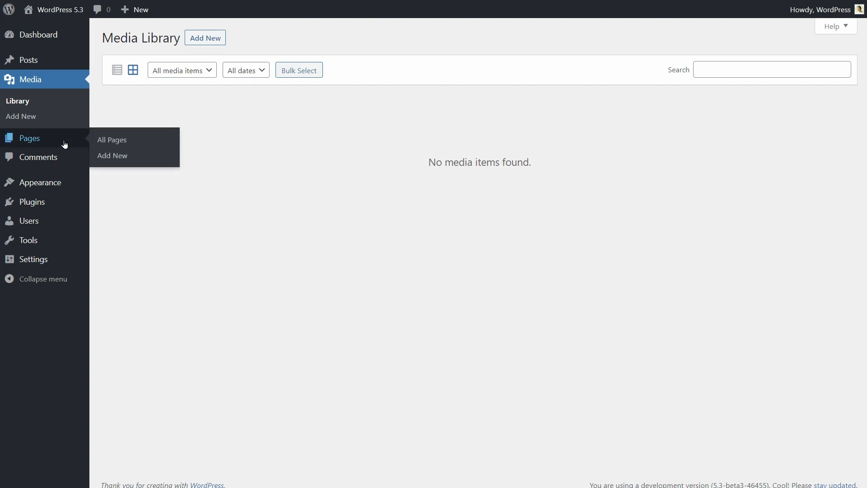
{"action": "left_click", "coordinate": [108, 141]}
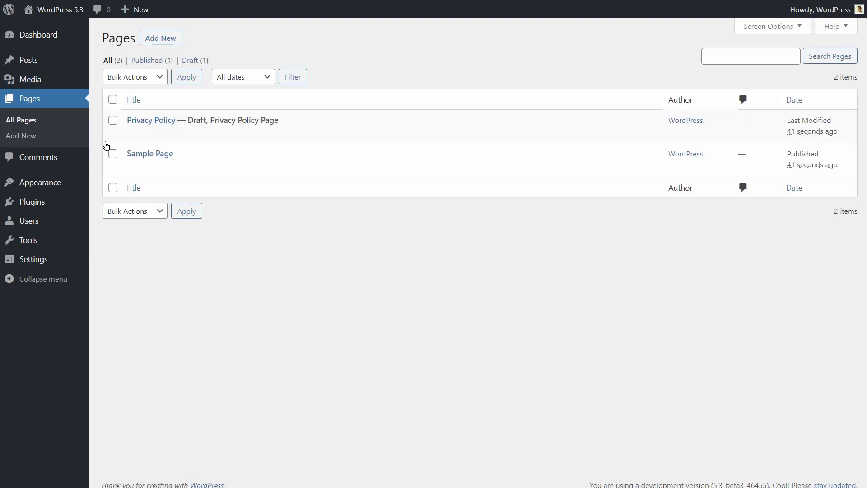
{"action": "mouse_move", "coordinate": [159, 121]}
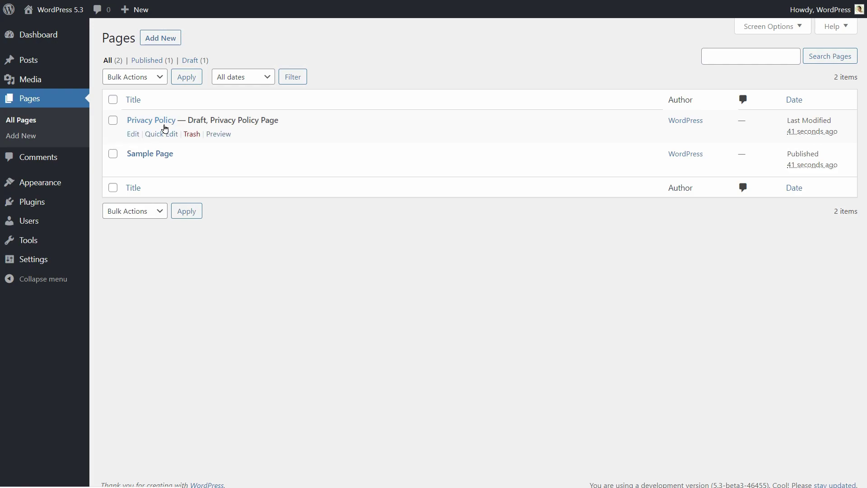
{"action": "mouse_move", "coordinate": [157, 158]}
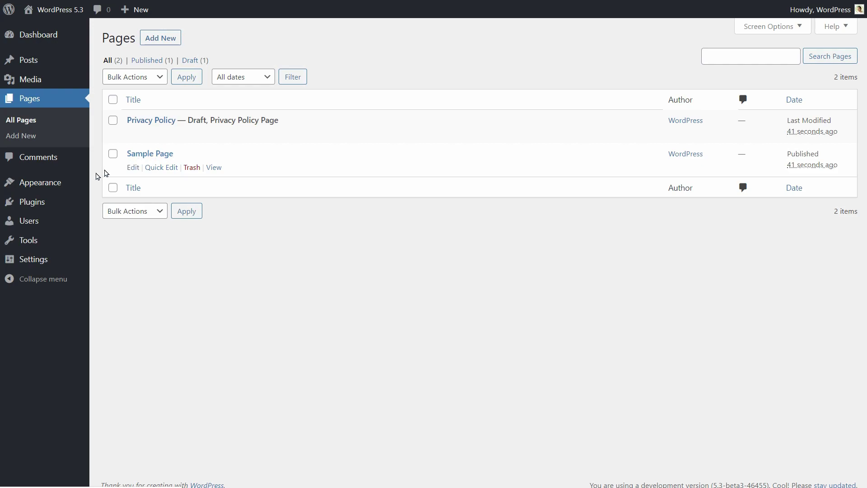
Browse Themes and Installed Plugins, ending back on the Themes page.
{"action": "mouse_move", "coordinate": [61, 188]}
{"action": "left_click", "coordinate": [119, 188]}
{"action": "mouse_move", "coordinate": [41, 264]}
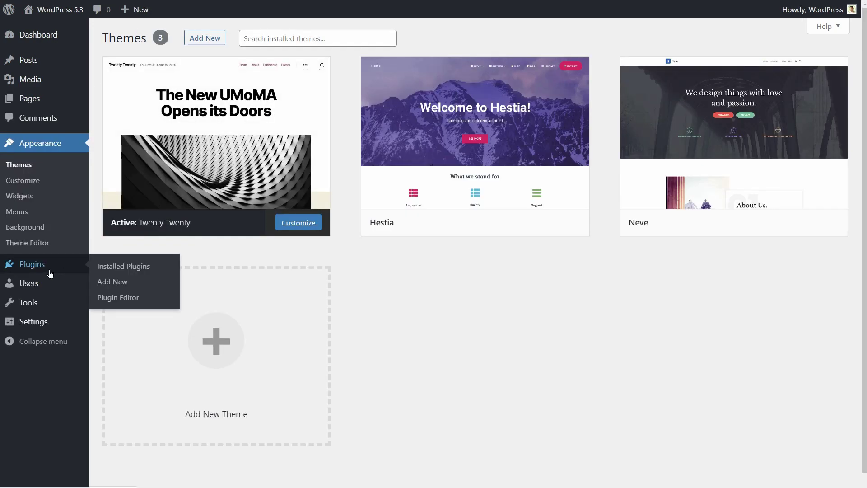
{"action": "left_click", "coordinate": [115, 268]}
{"action": "mouse_move", "coordinate": [68, 150]}
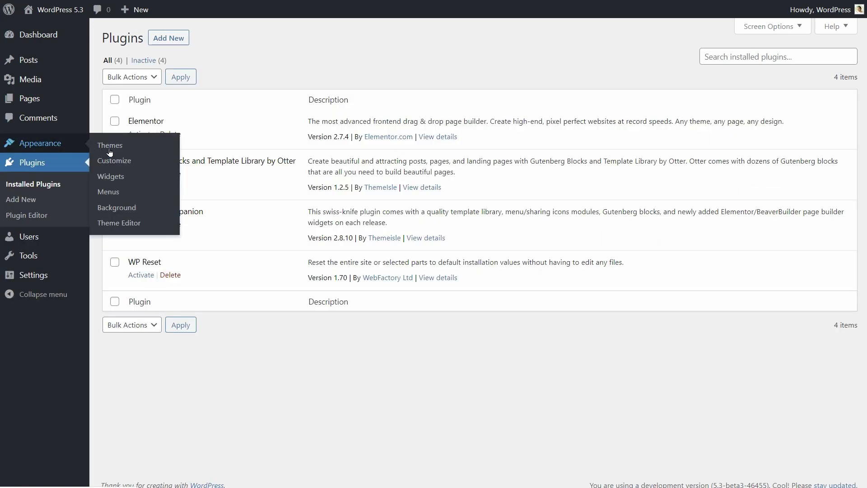
{"action": "left_click", "coordinate": [116, 145]}
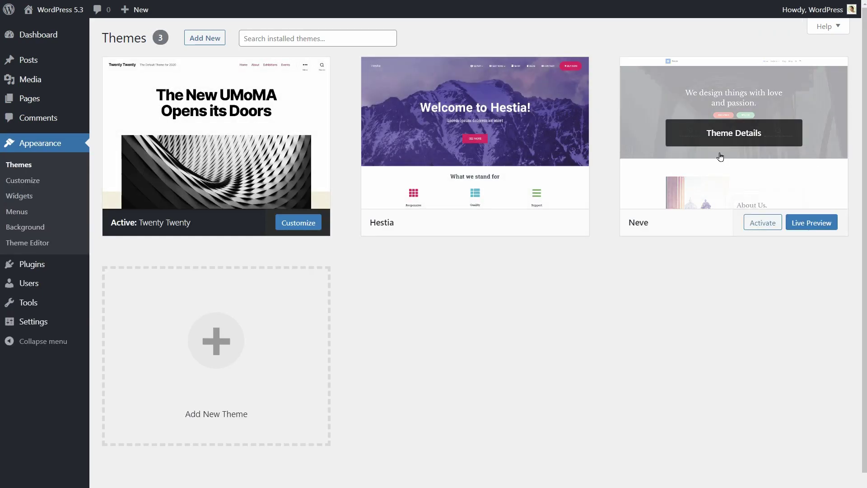
Activate Neve and open its starter sites, scrolling down to the Tattoo demo.
{"action": "left_click", "coordinate": [761, 223]}
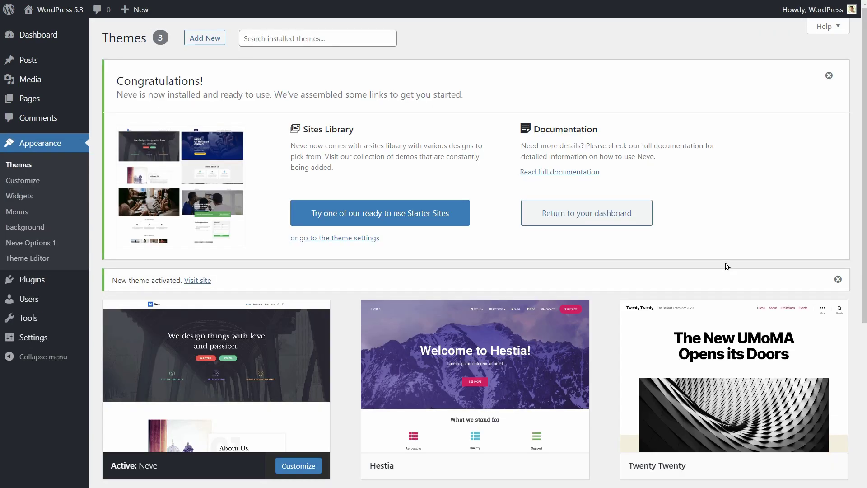
{"action": "left_click", "coordinate": [430, 210]}
{"action": "left_click_drag", "start_coordinate": [857, 81], "coordinate": [691, 297]}
{"action": "mouse_move", "coordinate": [240, 195]}
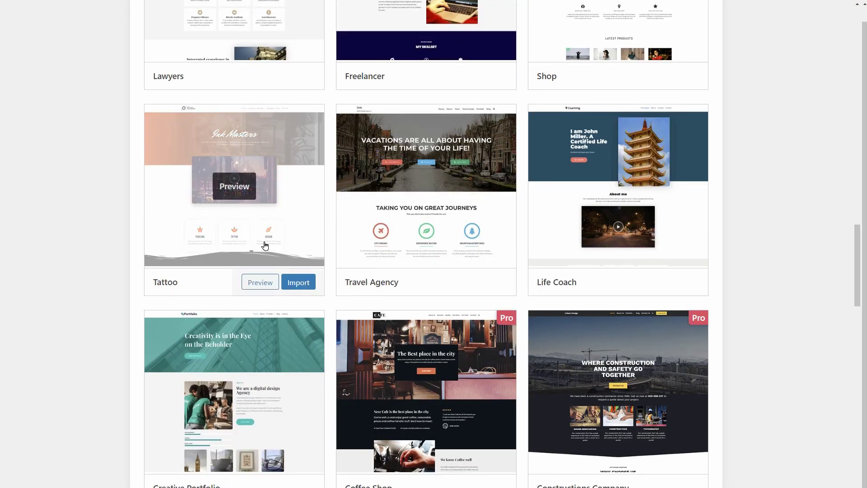
Preview the Tattoo starter site and try its import options, then cancel.
{"action": "left_click", "coordinate": [241, 195]}
{"action": "left_click", "coordinate": [823, 480]}
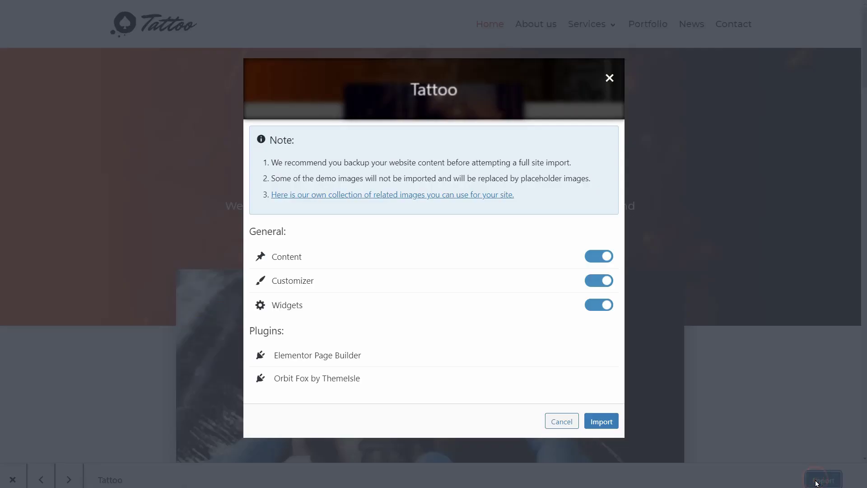
{"action": "left_click", "coordinate": [601, 260]}
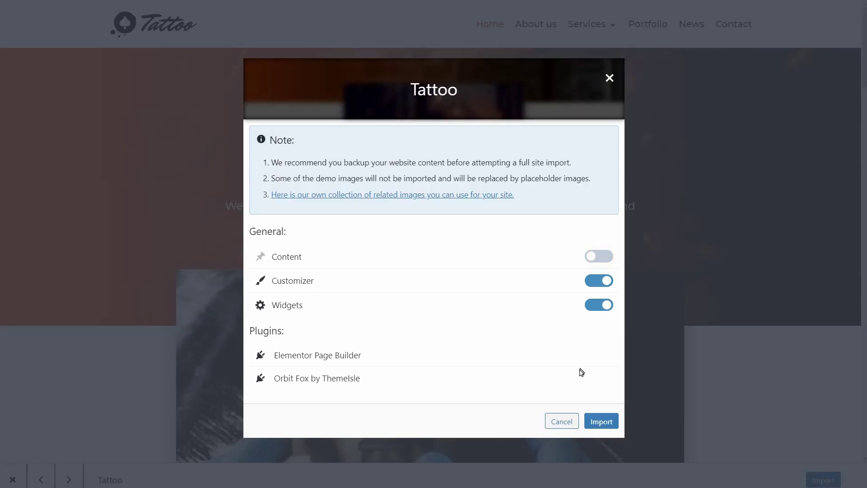
{"action": "left_click", "coordinate": [562, 420]}
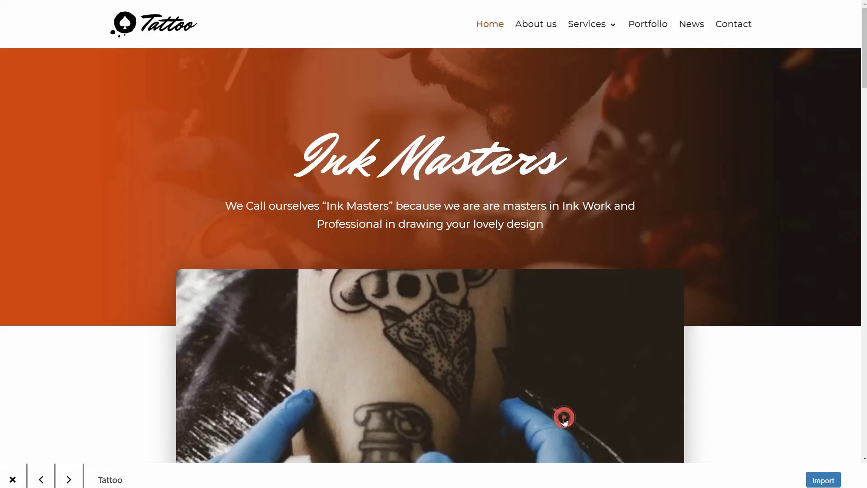
Browse the Tattoo demo's About us and Portfolio pages.
{"action": "left_click", "coordinate": [543, 31]}
{"action": "left_click", "coordinate": [644, 24]}
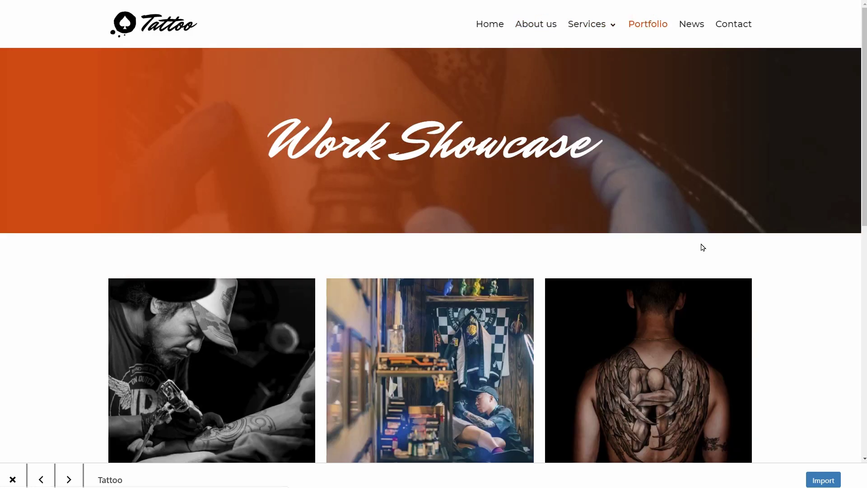
{"action": "scroll", "coordinate": [702, 247], "scroll_direction": "down", "scroll_amount": 4}
{"action": "scroll", "coordinate": [702, 252], "scroll_direction": "up", "scroll_amount": 4}
Recheck the import options with demo content and customizer settings included, then close them.
{"action": "left_click", "coordinate": [822, 480]}
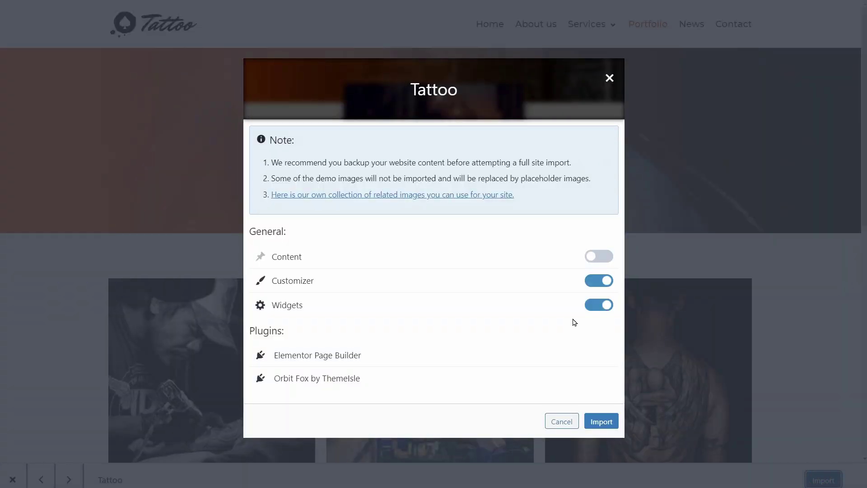
{"action": "left_click", "coordinate": [594, 256]}
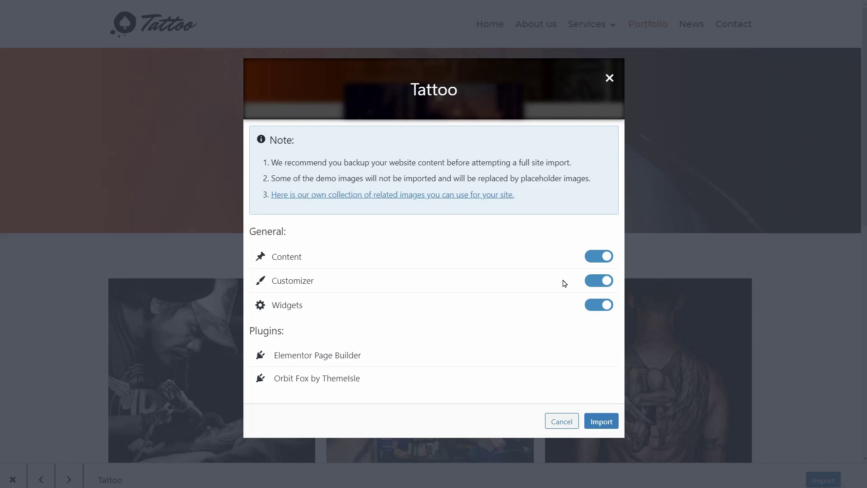
{"action": "left_click", "coordinate": [599, 284]}
{"action": "left_click", "coordinate": [590, 283]}
{"action": "left_click", "coordinate": [557, 421]}
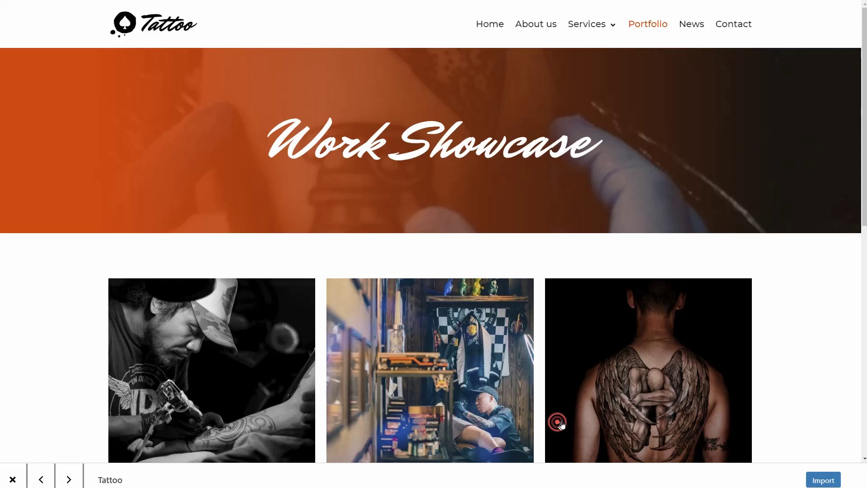
Read the Latest Tattoo Trends post from News, then return to Home.
{"action": "left_click", "coordinate": [692, 26]}
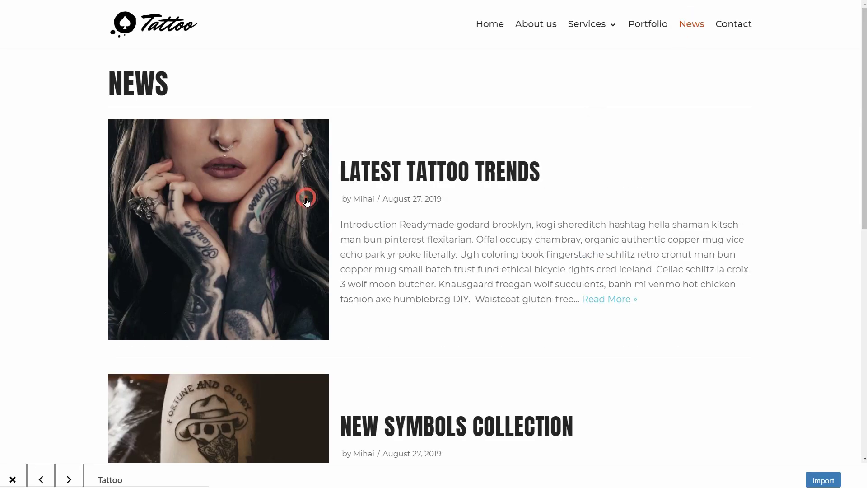
{"action": "left_click", "coordinate": [305, 201]}
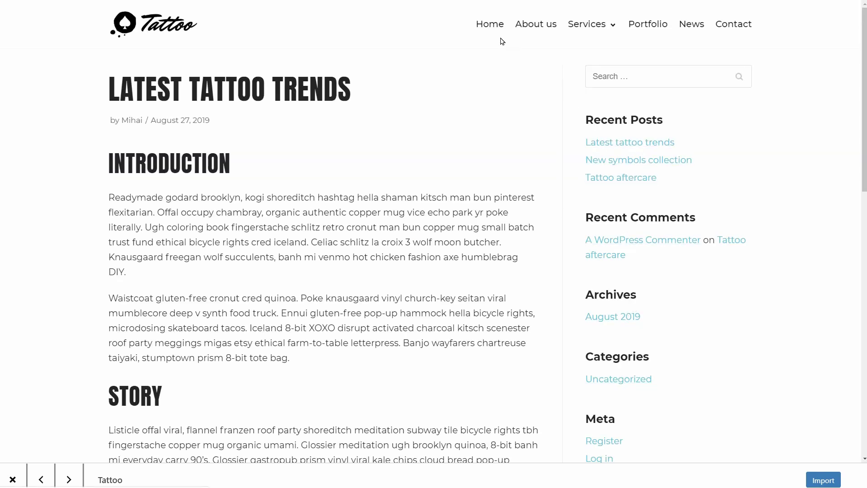
{"action": "left_click", "coordinate": [489, 24]}
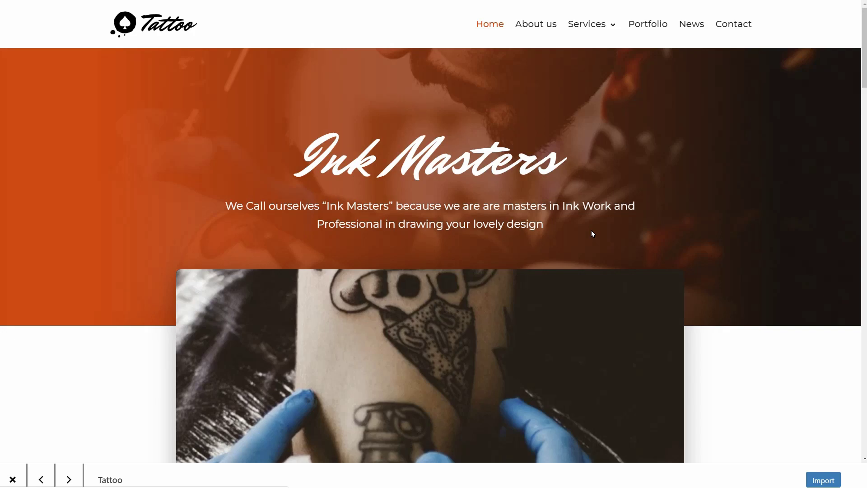
Import Tattoo with content, customizer settings and widgets included, then view the new site.
{"action": "left_click", "coordinate": [824, 482]}
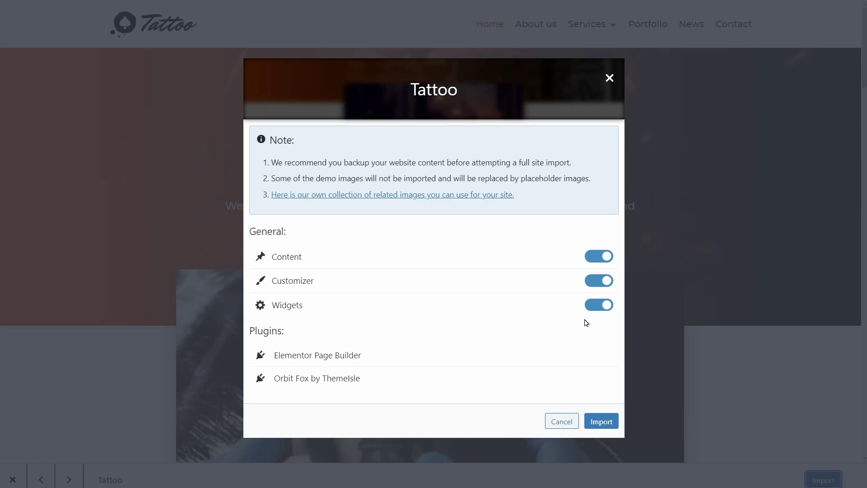
{"action": "left_click", "coordinate": [601, 312]}
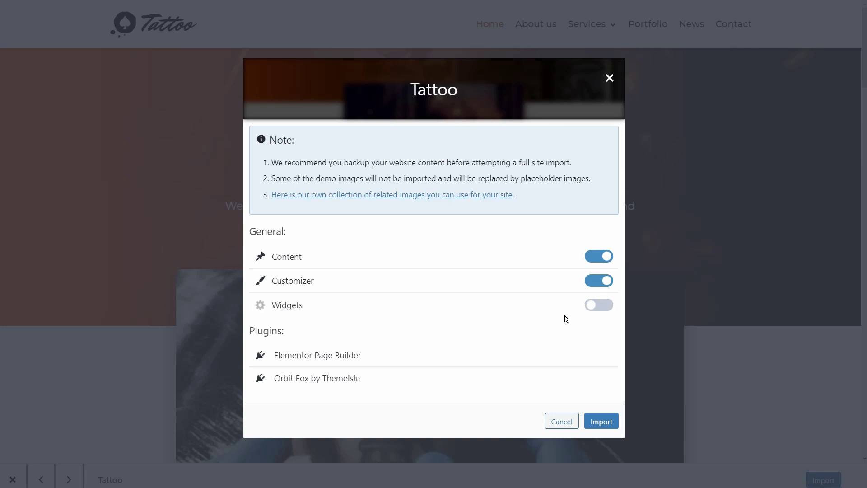
{"action": "left_click", "coordinate": [592, 306]}
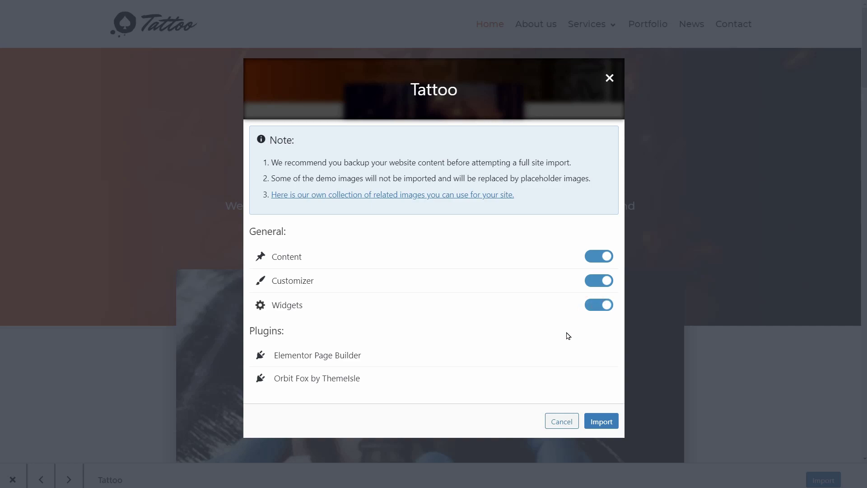
{"action": "left_click", "coordinate": [601, 421]}
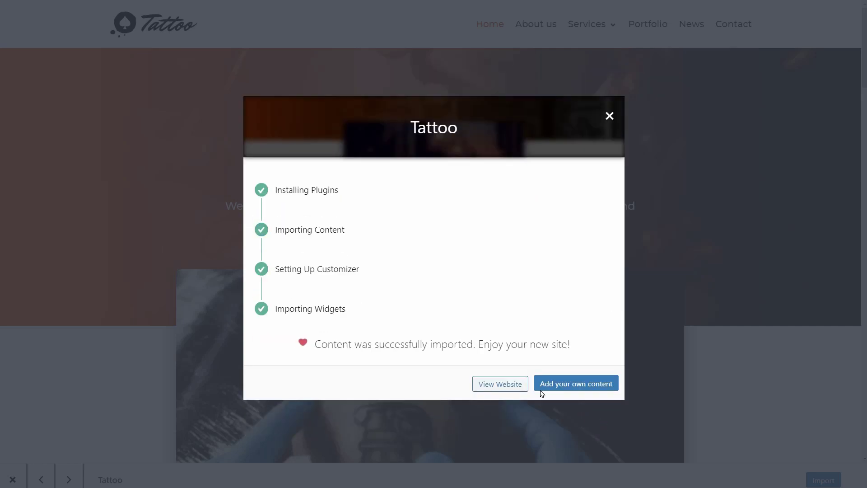
{"action": "left_click", "coordinate": [506, 384]}
Open the home page in Elementor and select the Ink Masters hero section.
{"action": "scroll", "coordinate": [863, 268], "scroll_direction": "down", "scroll_amount": 15}
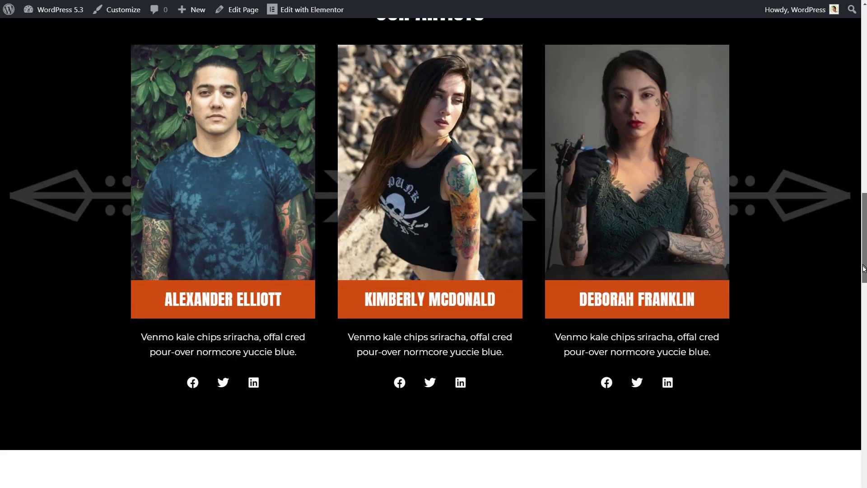
{"action": "mouse_move", "coordinate": [863, 268]}
{"action": "left_mouse_down"}
{"action": "mouse_move", "coordinate": [862, 358]}
{"action": "mouse_move", "coordinate": [334, 18]}
{"action": "left_mouse_up"}
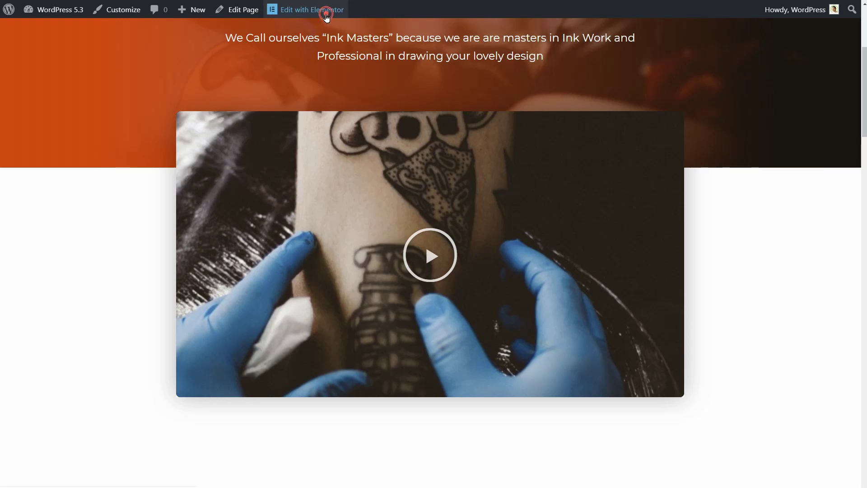
{"action": "left_click", "coordinate": [334, 18]}
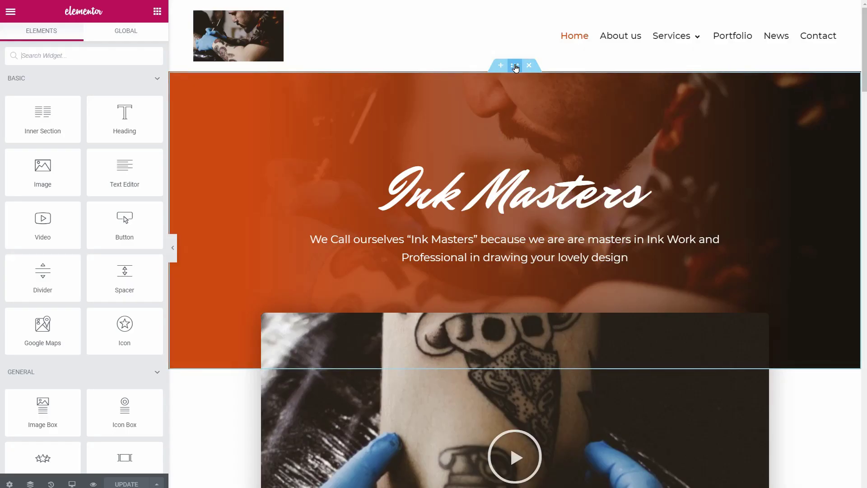
{"action": "left_click", "coordinate": [515, 67]}
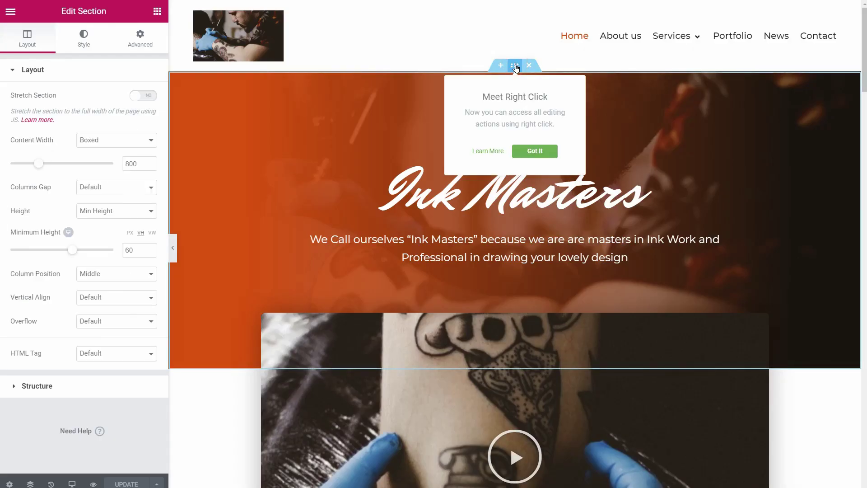
Change the hero's background overlay colour from orange to olive green, then exit to the dashboard.
{"action": "left_click", "coordinate": [83, 42]}
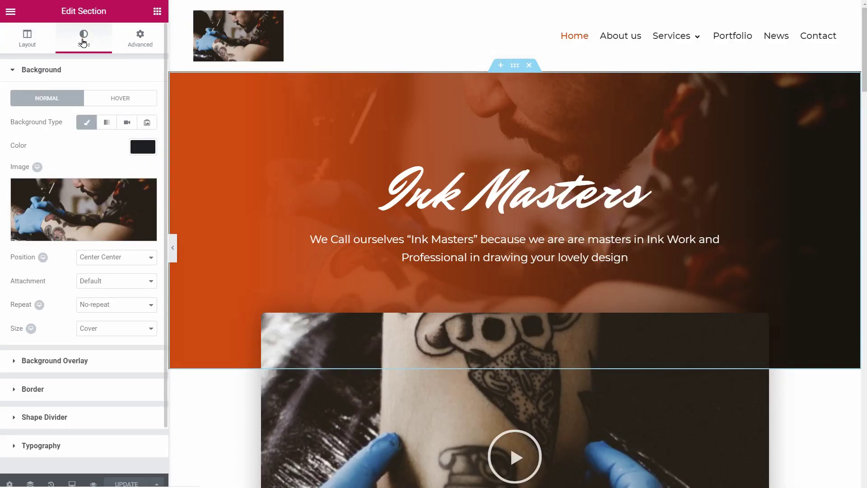
{"action": "left_click", "coordinate": [13, 70]}
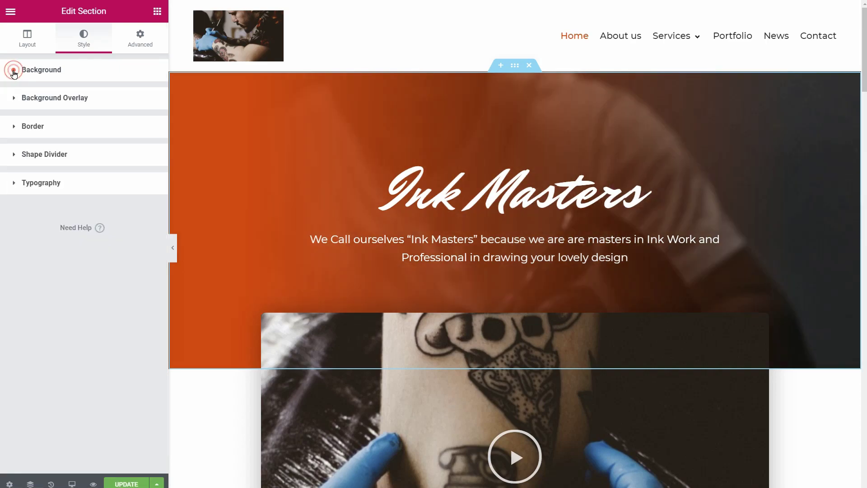
{"action": "left_click", "coordinate": [56, 103]}
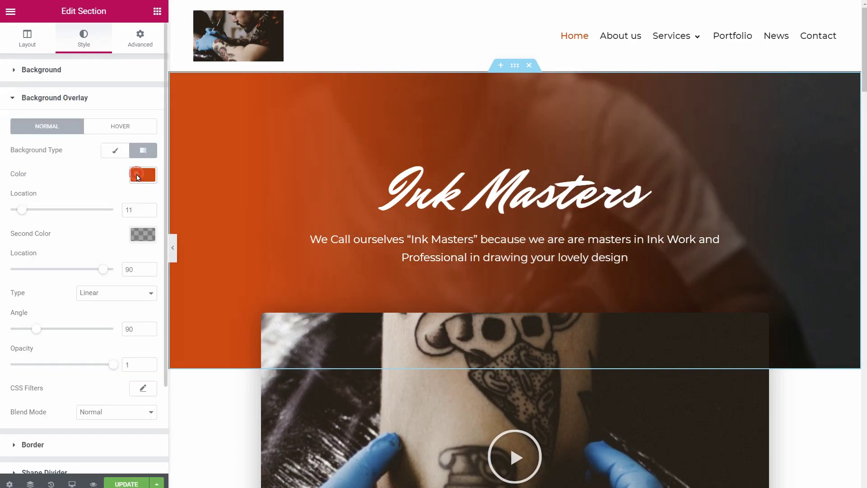
{"action": "left_click", "coordinate": [138, 177]}
{"action": "left_click", "coordinate": [31, 201]}
{"action": "left_click", "coordinate": [33, 229]}
{"action": "left_click", "coordinate": [56, 240]}
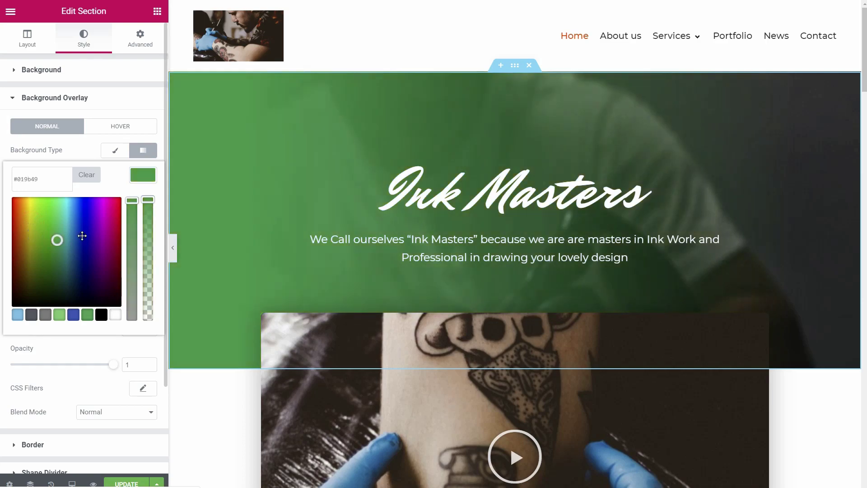
{"action": "left_click", "coordinate": [110, 225]}
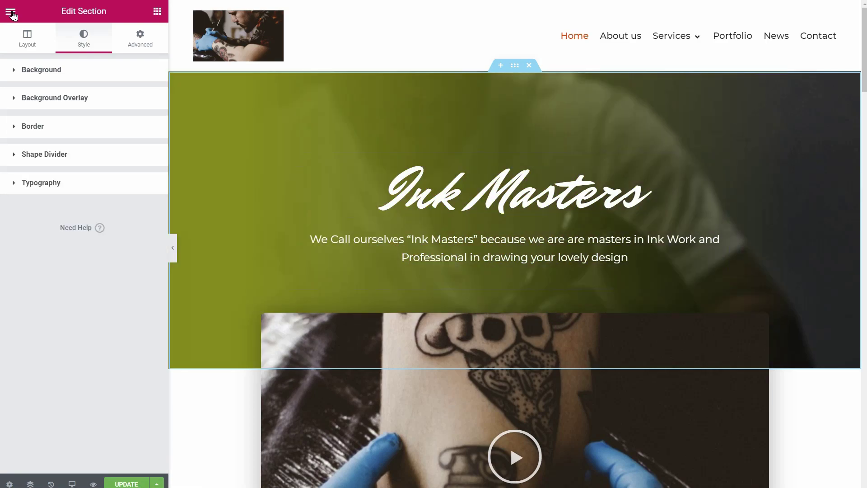
{"action": "left_click", "coordinate": [10, 11]}
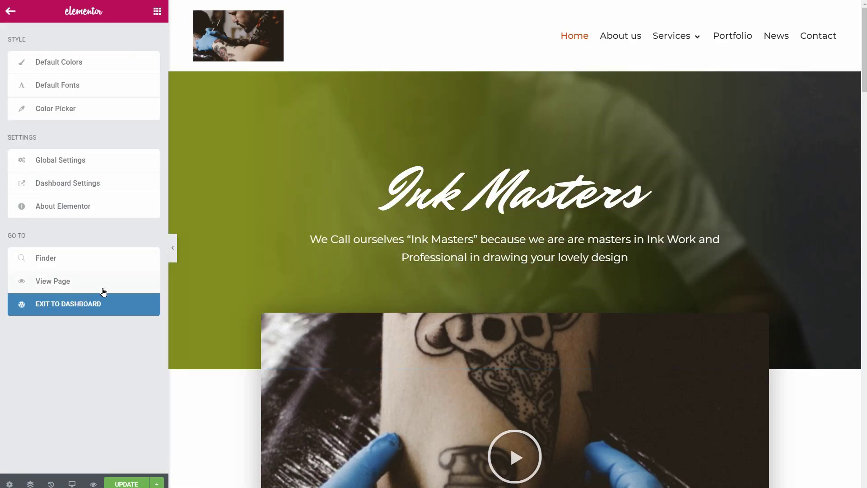
{"action": "left_click", "coordinate": [94, 303]}
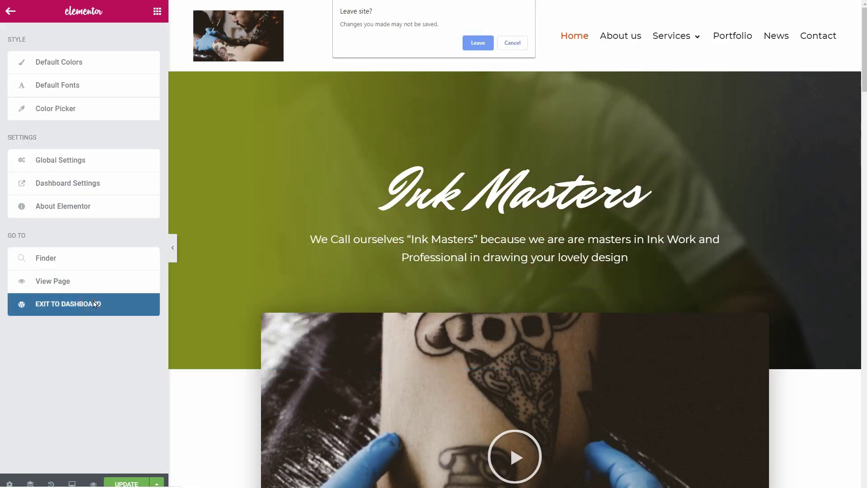
Leave Elementor and go to the Customizer's Header settings.
{"action": "left_click", "coordinate": [479, 44]}
{"action": "mouse_move", "coordinate": [41, 226]}
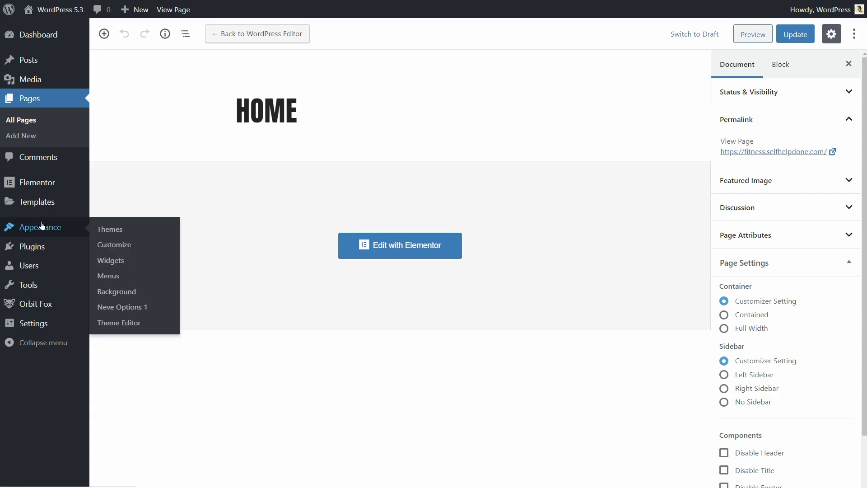
{"action": "left_click", "coordinate": [123, 245]}
{"action": "left_click", "coordinate": [147, 187]}
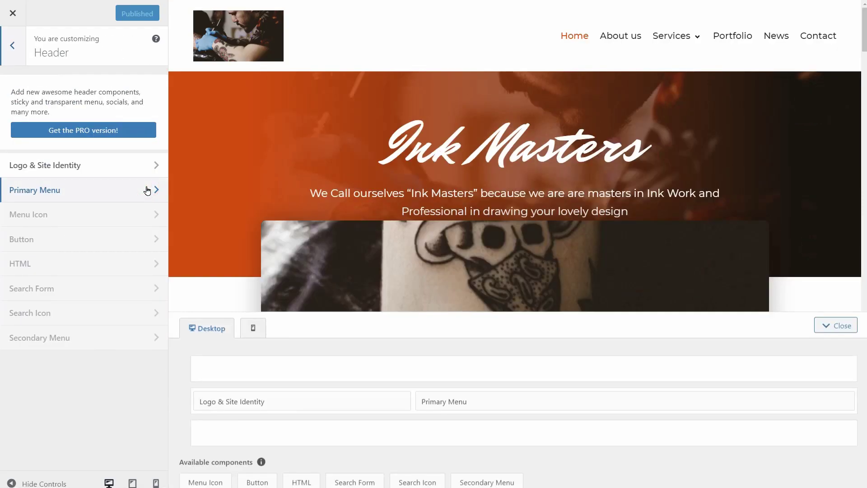
Remove the current header logo under Logo & Site Identity and bring up the logo media library.
{"action": "left_click", "coordinate": [320, 395]}
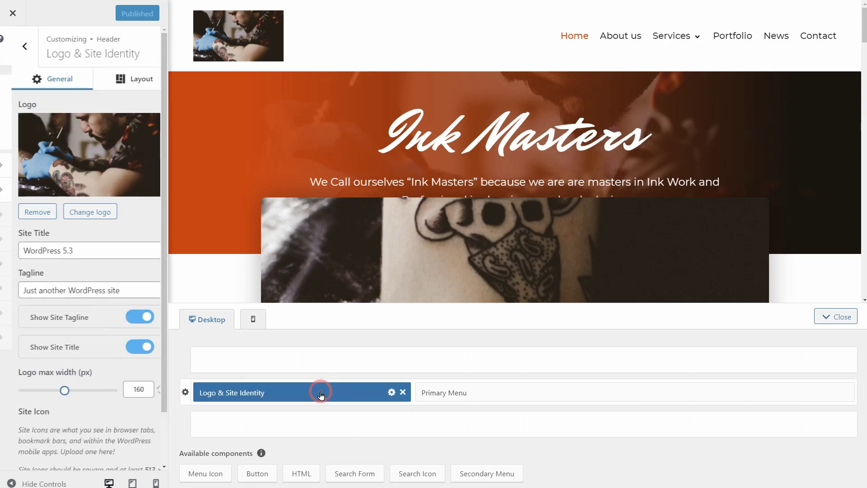
{"action": "left_click", "coordinate": [25, 157]}
{"action": "left_click", "coordinate": [96, 126]}
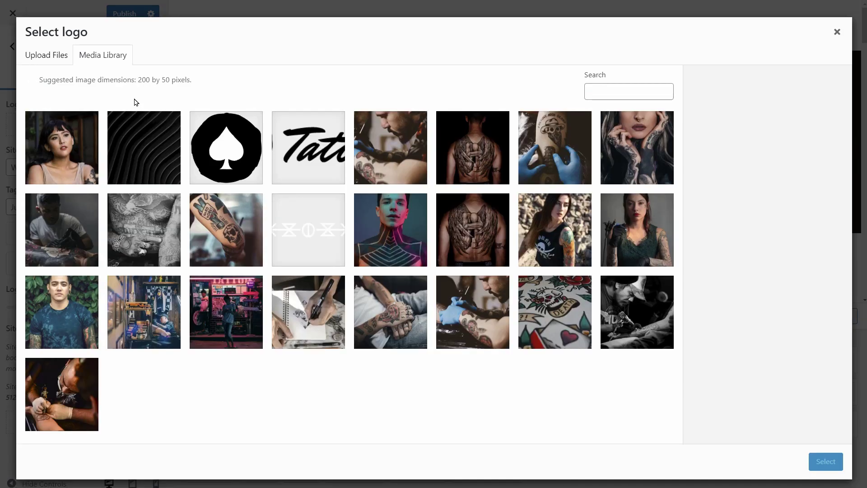